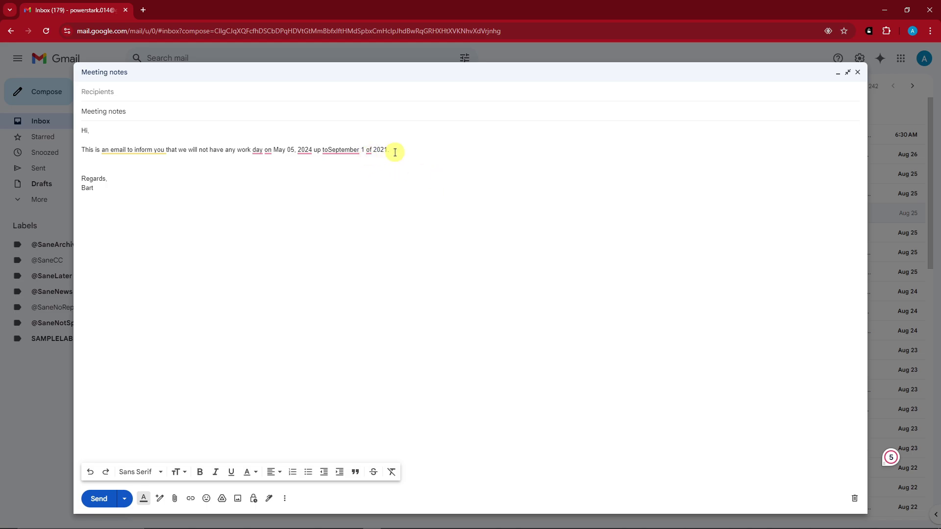
# Step: Review the workday notice paragraph and check the spelling suggestions for 'day'
pyautogui.moveTo(391, 149); pyautogui.dragTo(142, 142)
pyautogui.click(99, 141)
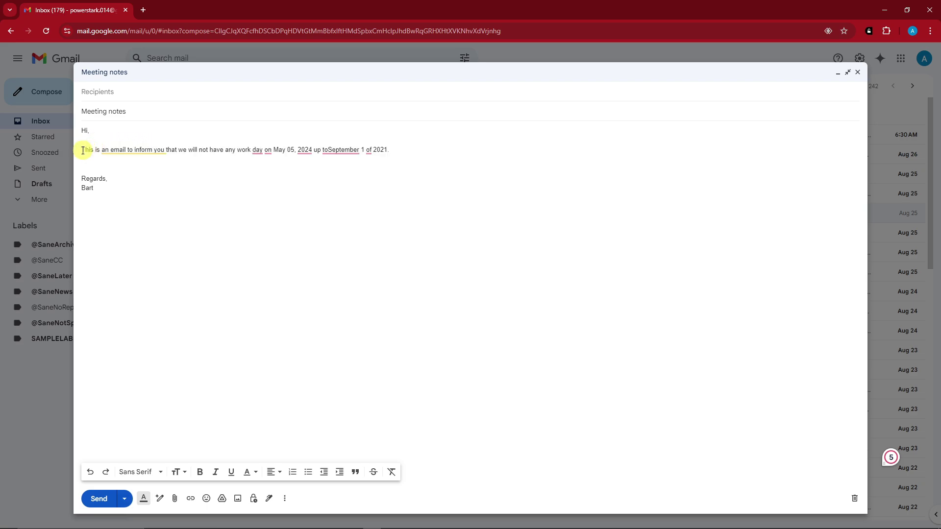
pyautogui.moveTo(82, 150); pyautogui.dragTo(352, 160)
pyautogui.click(414, 149)
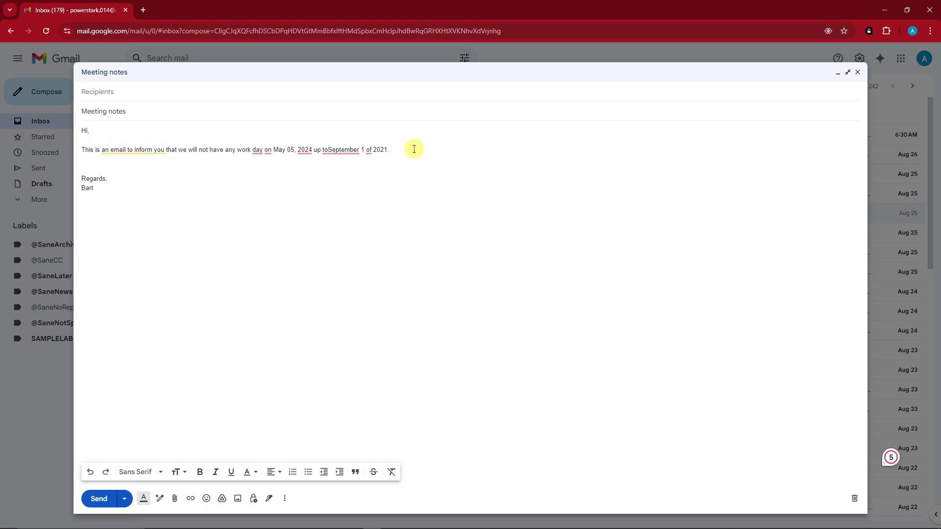
pyautogui.click(258, 150)
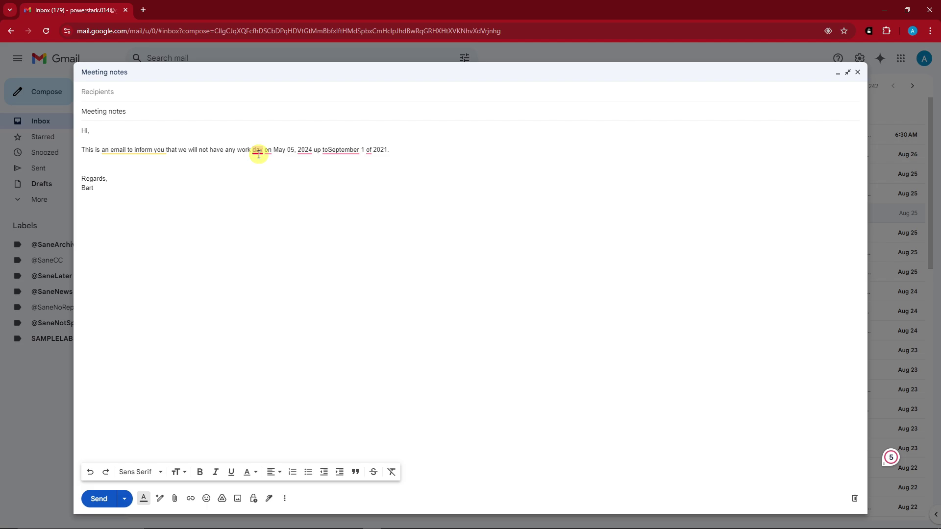
pyautogui.click(406, 143)
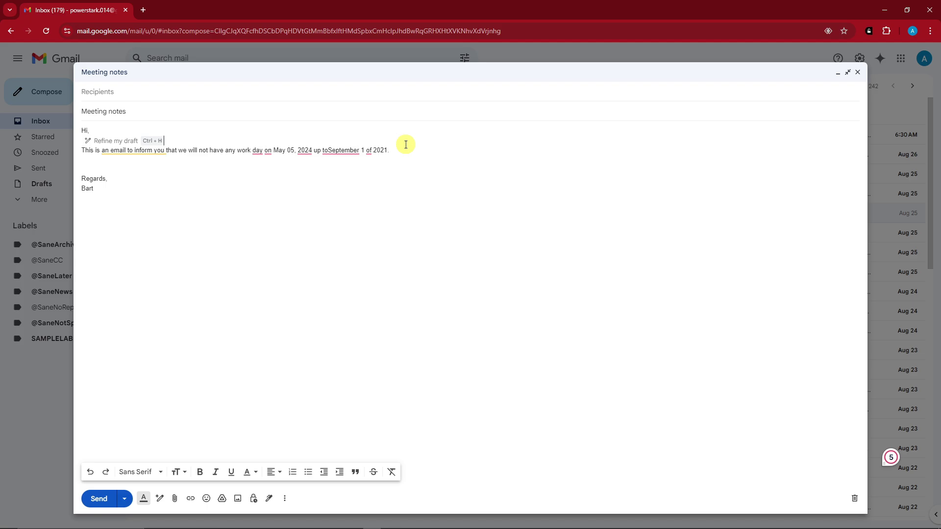
# Step: Have Help me write polish the notice into a suggestion beneath the draft
pyautogui.moveTo(407, 147)
pyautogui.mouseDown()
pyautogui.moveTo(96, 135)
pyautogui.moveTo(203, 149)
pyautogui.moveTo(416, 151)
pyautogui.mouseUp()
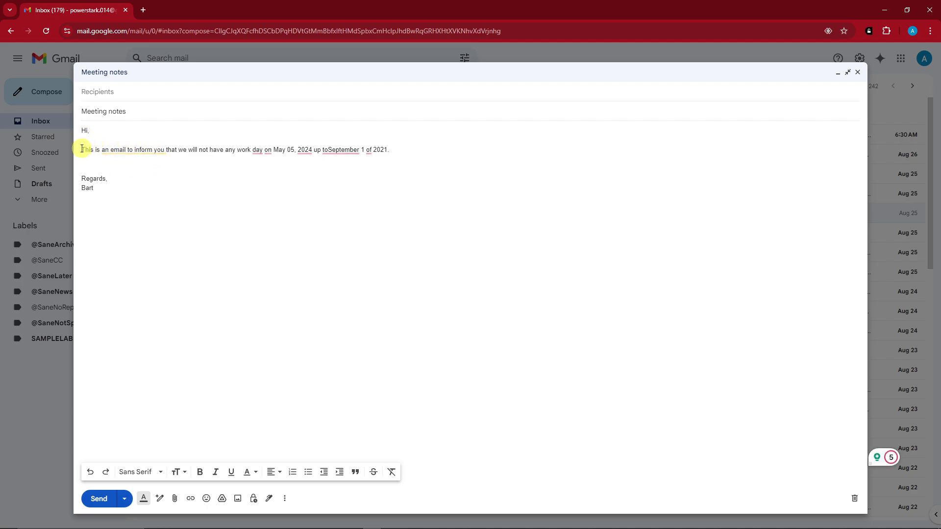
pyautogui.moveTo(80, 149); pyautogui.dragTo(363, 158)
pyautogui.click(391, 150)
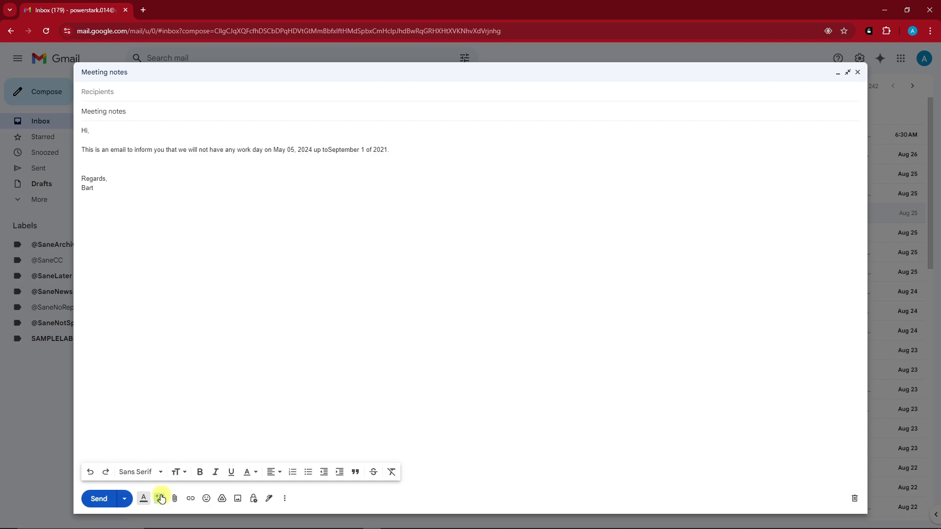
pyautogui.click(161, 499)
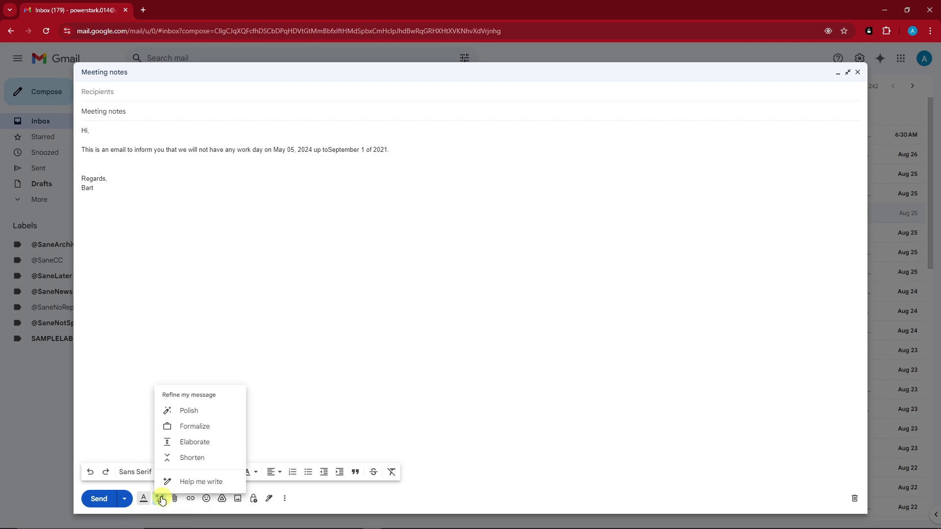
pyautogui.click(191, 412)
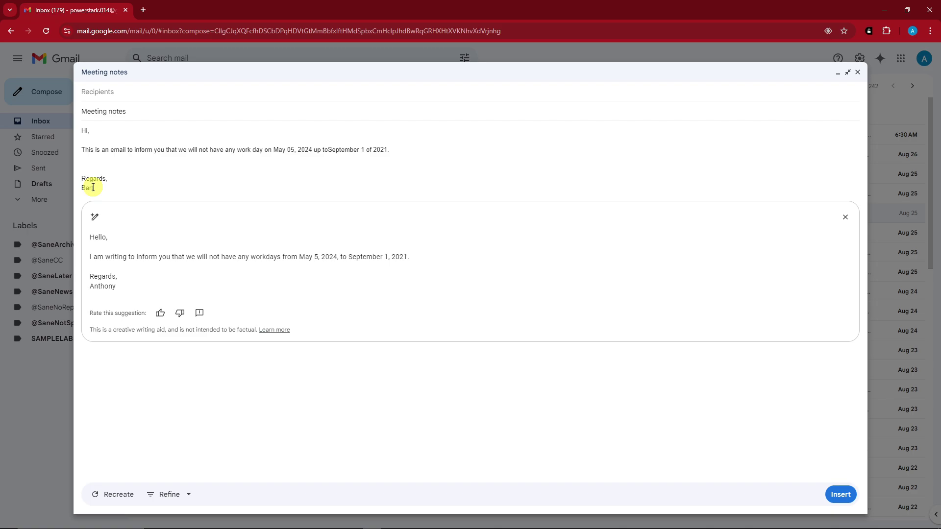
# Step: Recreate the AI notice suggestion and bring up its Refine style list
pyautogui.moveTo(116, 285); pyautogui.dragTo(99, 288)
pyautogui.click(116, 289)
pyautogui.moveTo(117, 289); pyautogui.dragTo(91, 288)
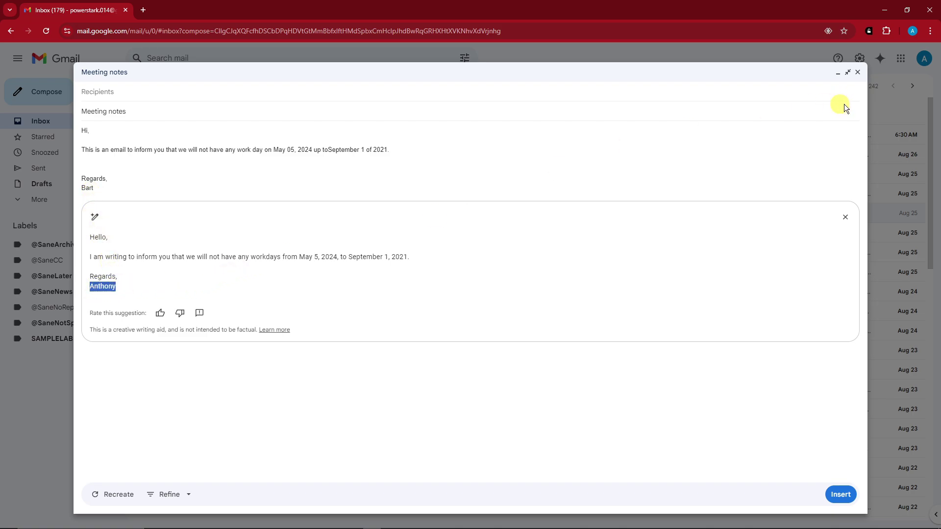
pyautogui.click(157, 279)
pyautogui.moveTo(125, 286); pyautogui.dragTo(90, 232)
pyautogui.click(137, 275)
pyautogui.click(119, 495)
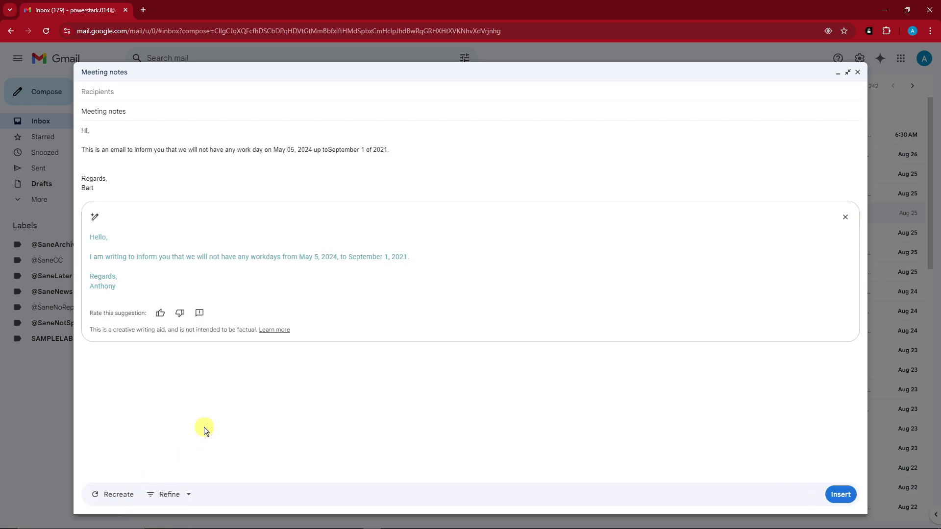
pyautogui.click(188, 496)
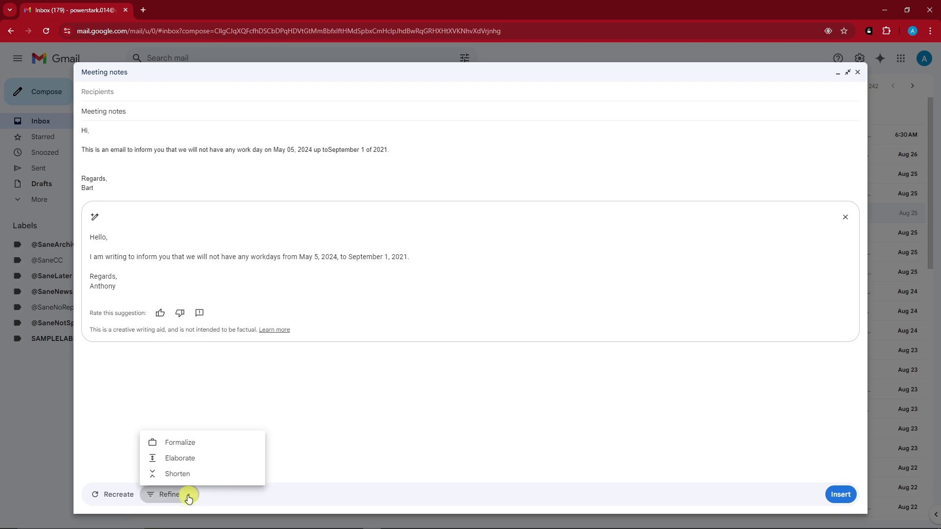
# Step: Insert the Formalize version and delete the original notice paragraph and signature
pyautogui.click(180, 443)
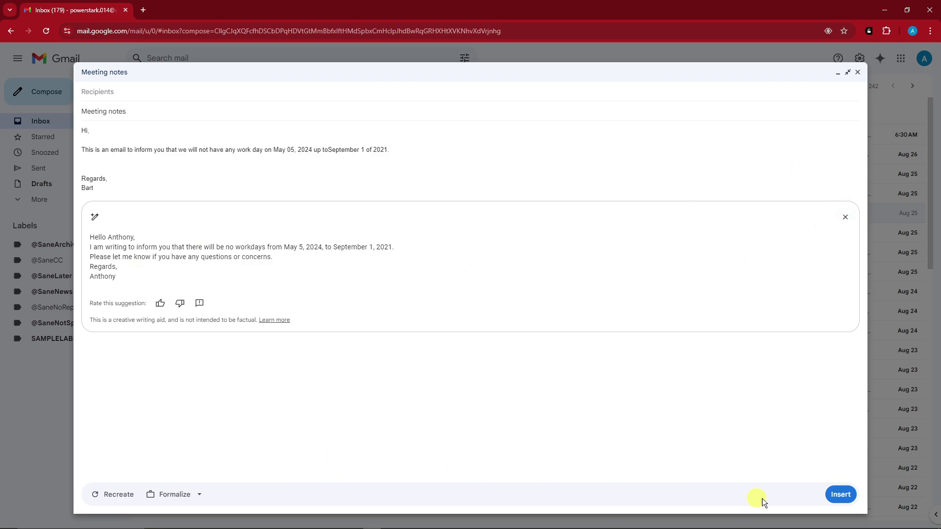
pyautogui.click(841, 496)
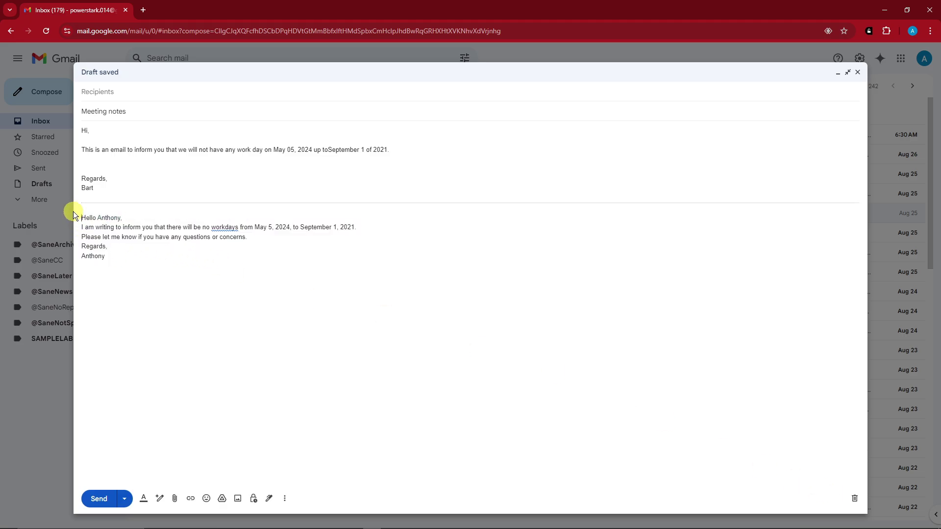
pyautogui.moveTo(116, 193); pyautogui.dragTo(77, 150)
pyautogui.press('BackSpace')
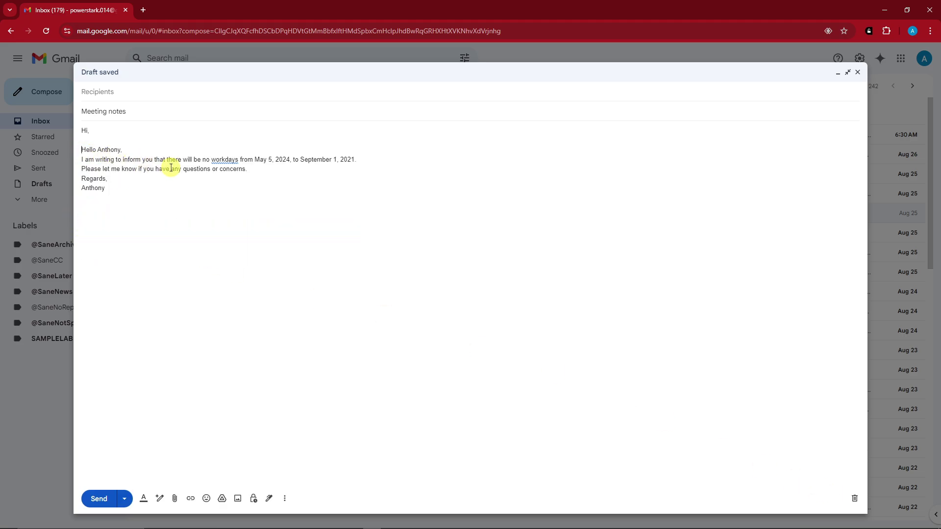
pyautogui.click(176, 179)
pyautogui.click(140, 188)
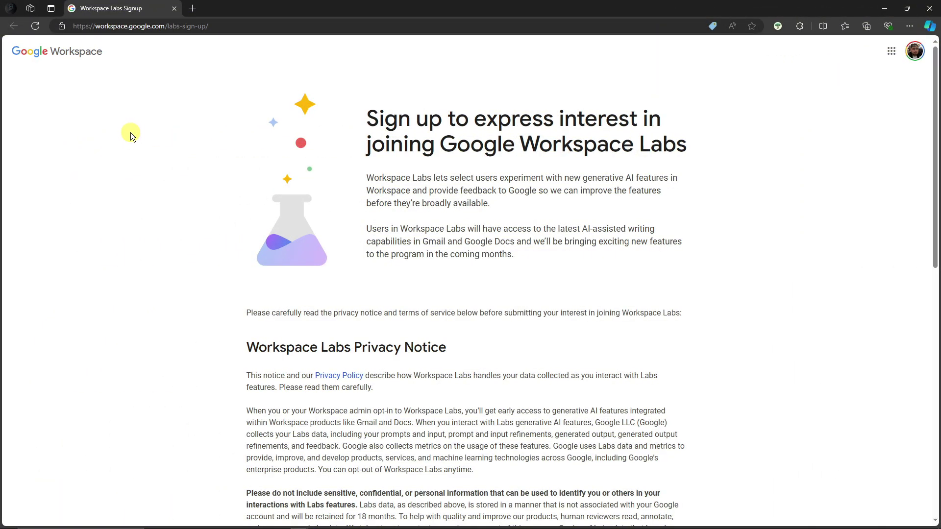
# Step: Scroll through the Workspace Labs signup page and check its web address
pyautogui.scroll(-1, 163, 224)
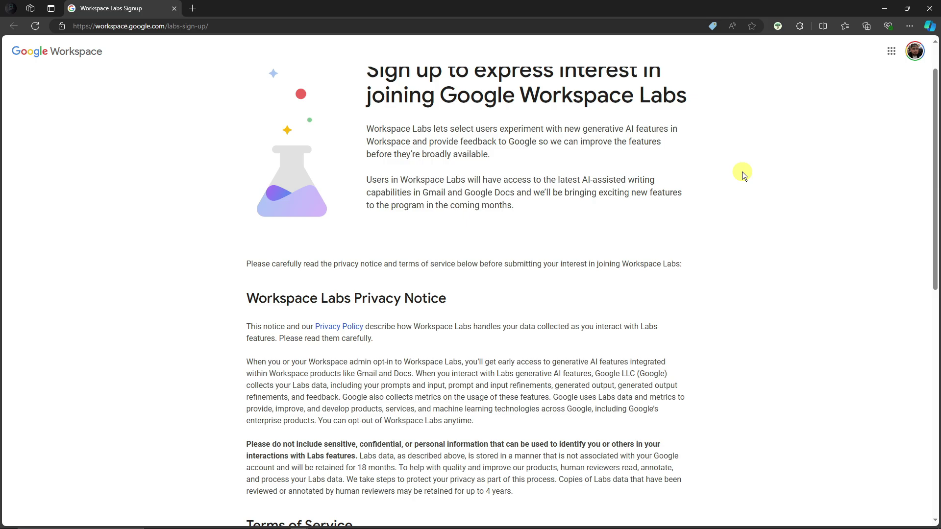
pyautogui.scroll(1, 389, 122)
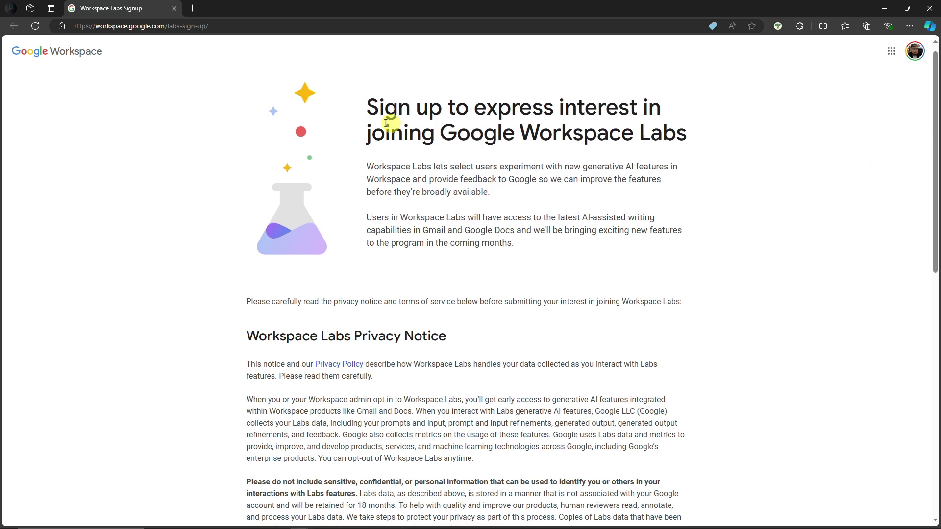
pyautogui.click(206, 26)
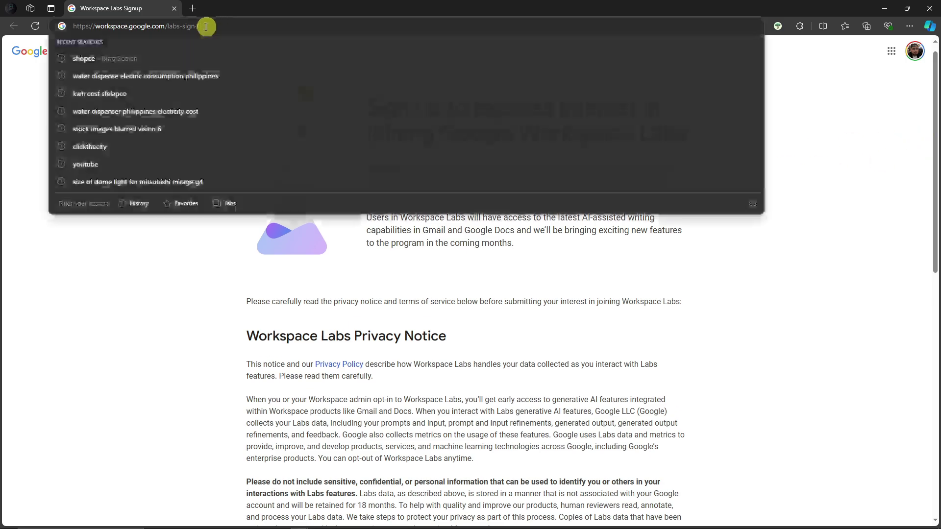
pyautogui.click(140, 305)
pyautogui.click(210, 25)
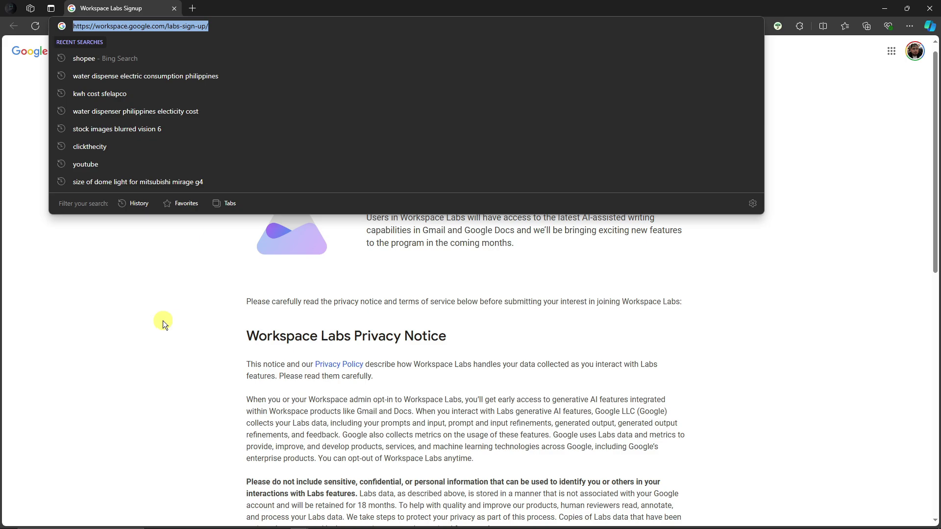
pyautogui.click(196, 133)
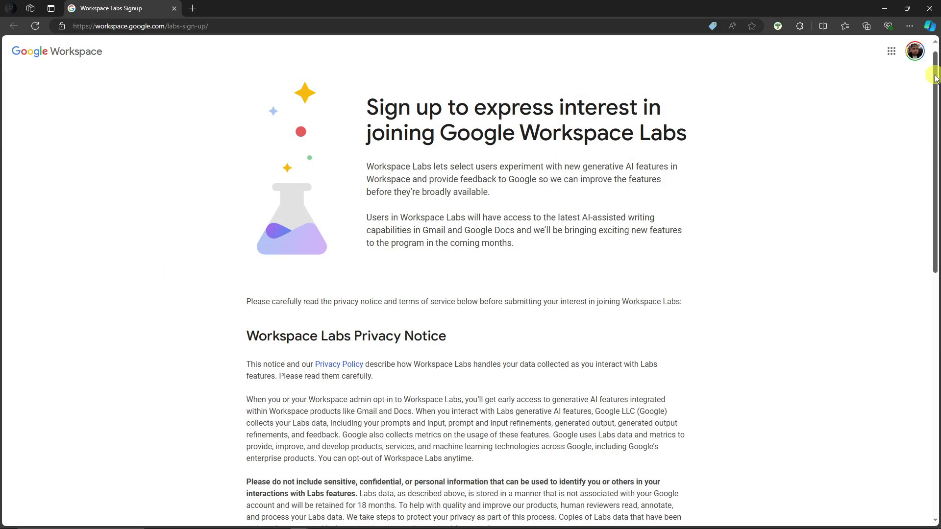
pyautogui.moveTo(937, 82); pyautogui.dragTo(815, 368)
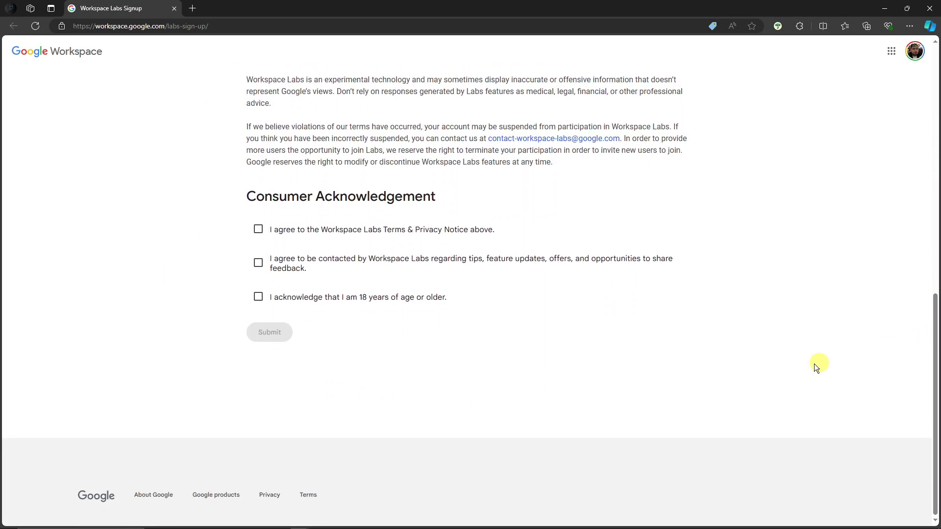
# Step: Accept the Terms & Privacy Notice, contact consent and 18+ confirmation, then submit
pyautogui.click(259, 238)
pyautogui.click(259, 264)
pyautogui.click(258, 297)
pyautogui.click(259, 332)
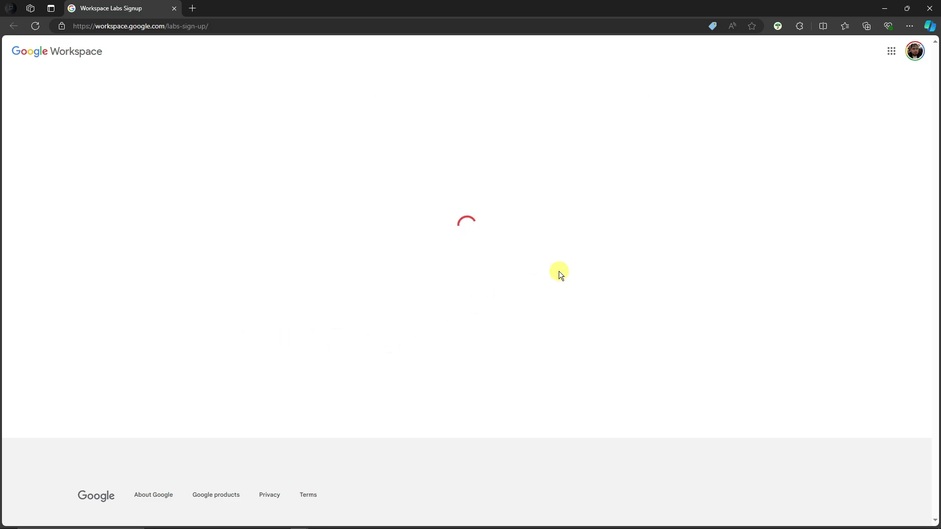
pyautogui.moveTo(343, 244); pyautogui.dragTo(582, 246)
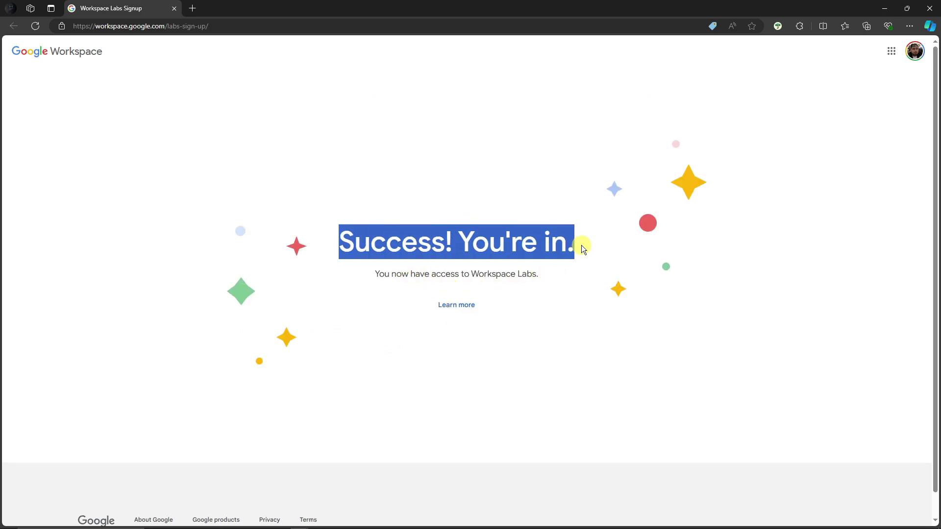
pyautogui.click(581, 245)
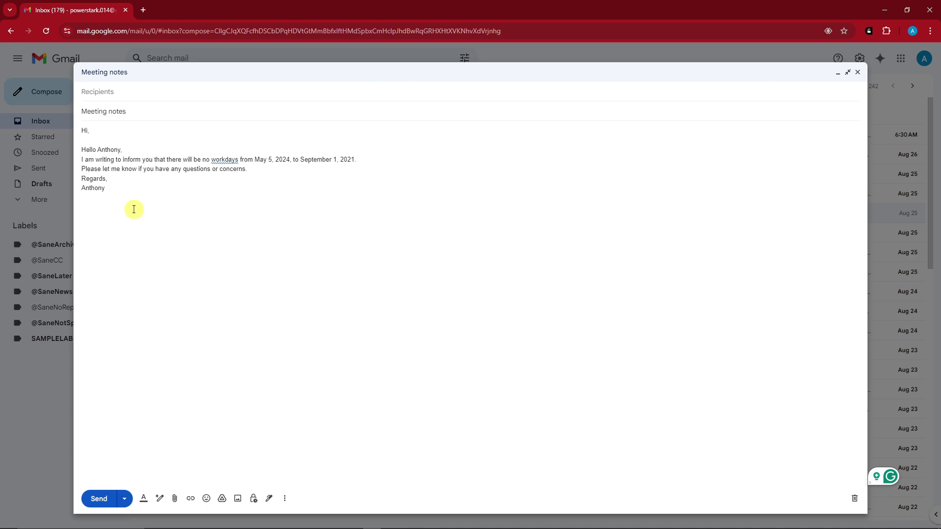
# Step: Delete the old letter, from greeting through signature name, in the Meeting notes draft
pyautogui.moveTo(125, 189); pyautogui.dragTo(71, 149)
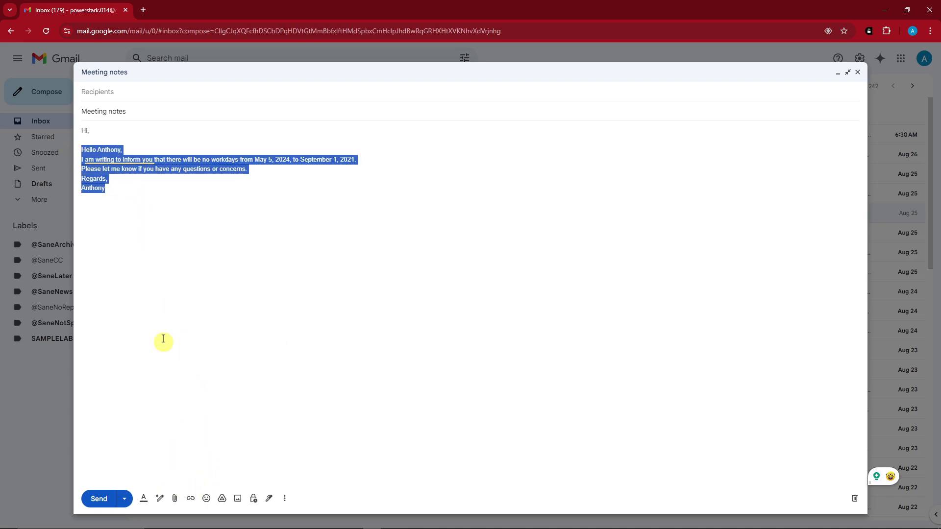
pyautogui.press('Delete')
pyautogui.hotkey('ctrl', 'z')
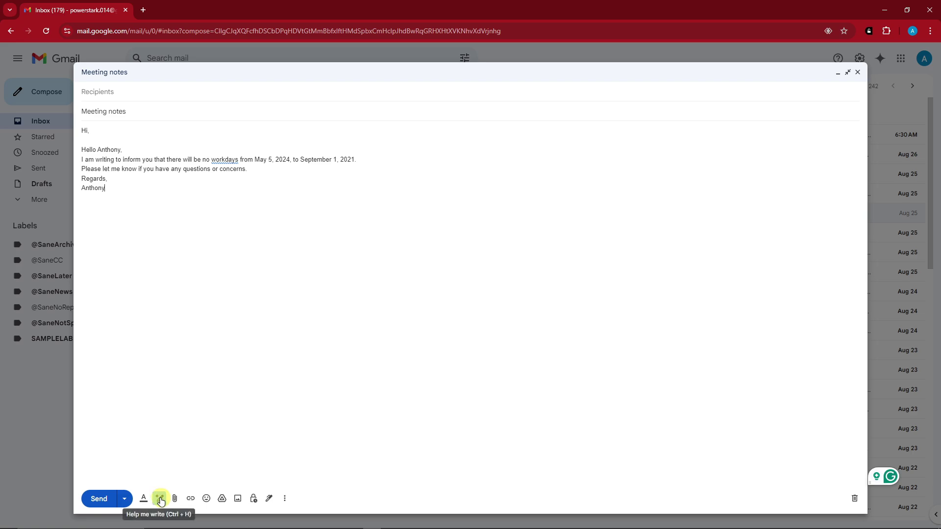
pyautogui.moveTo(122, 183); pyautogui.dragTo(69, 142)
pyautogui.press('Delete')
pyautogui.doubleClick(112, 161)
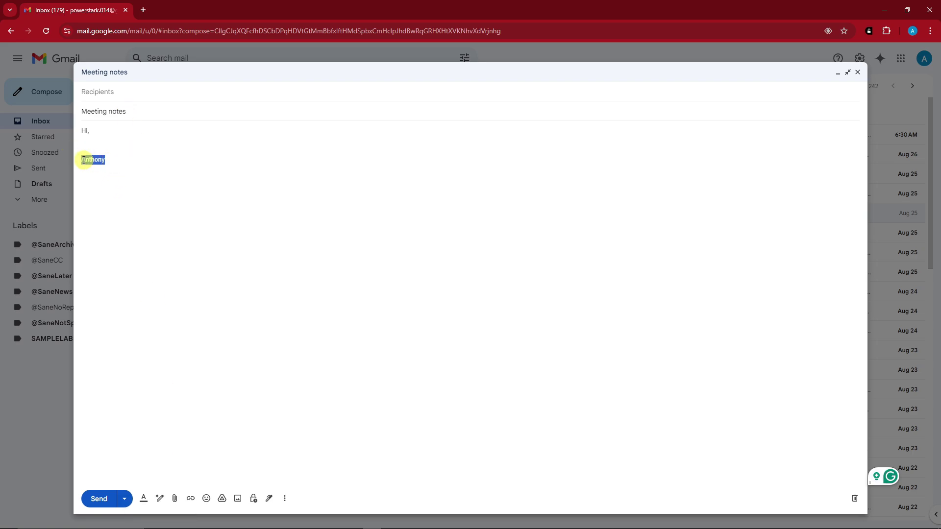
pyautogui.press('Delete')
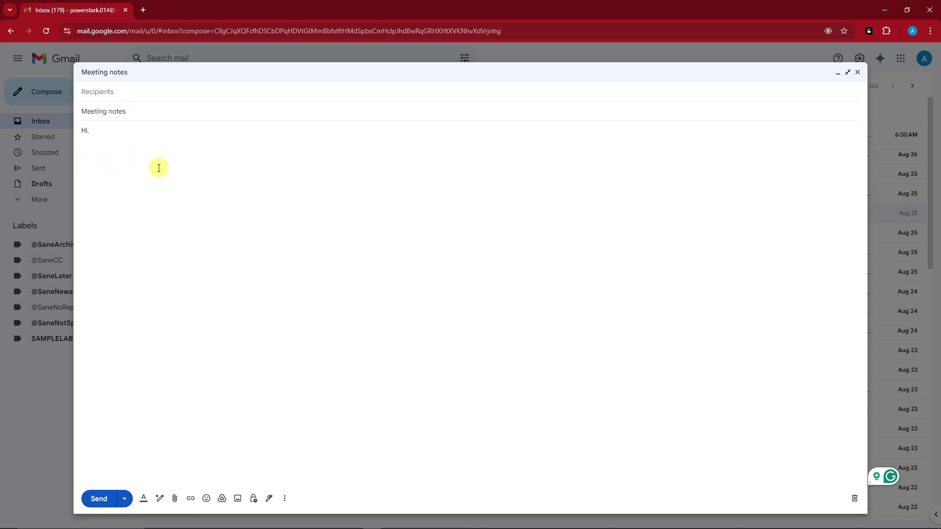
# Step: Have Help me write generate from 'Wish my friend a speedy recovery on the hospital'
pyautogui.click(159, 499)
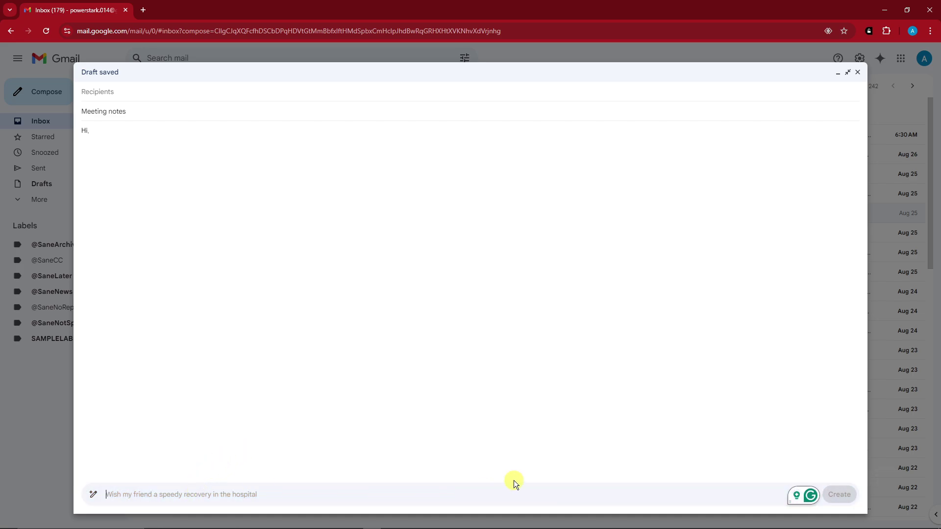
pyautogui.write('Wish my fr')
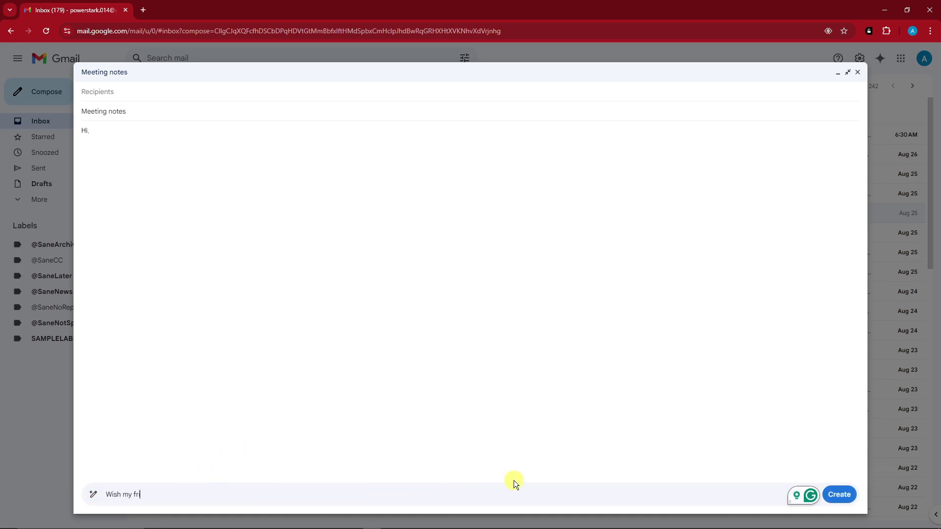
pyautogui.write('iend a speed')
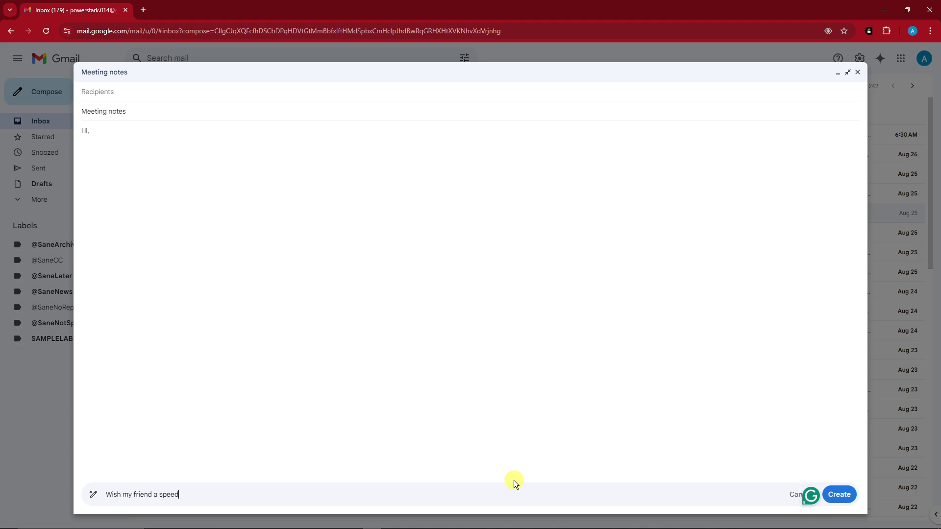
pyautogui.write('y recovery on the hospital')
pyautogui.press('Return')
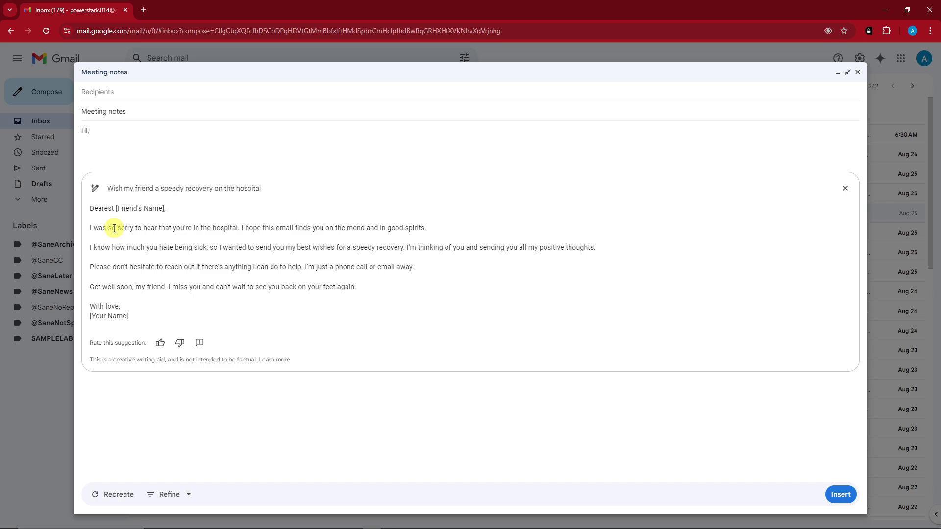
# Step: Insert the generated get-well letter into the draft body without refining it
pyautogui.moveTo(90, 207); pyautogui.dragTo(154, 315)
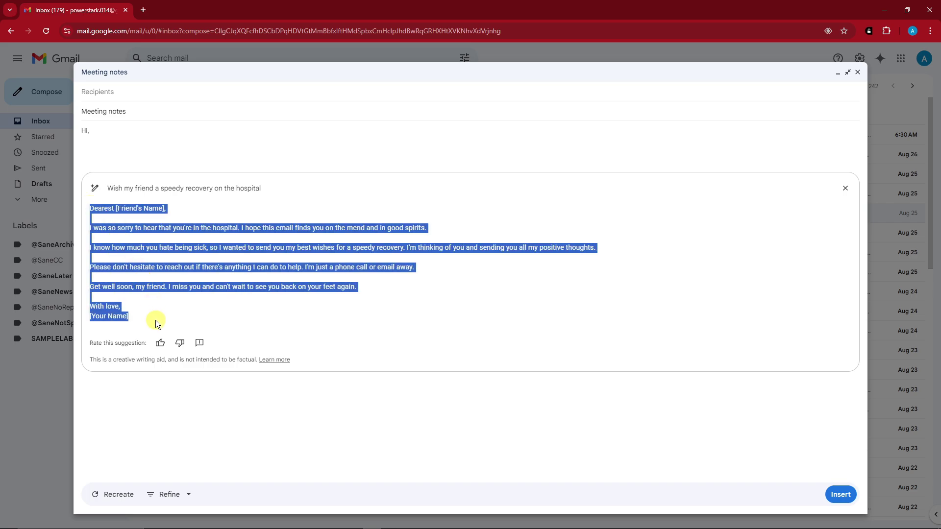
pyautogui.click(178, 495)
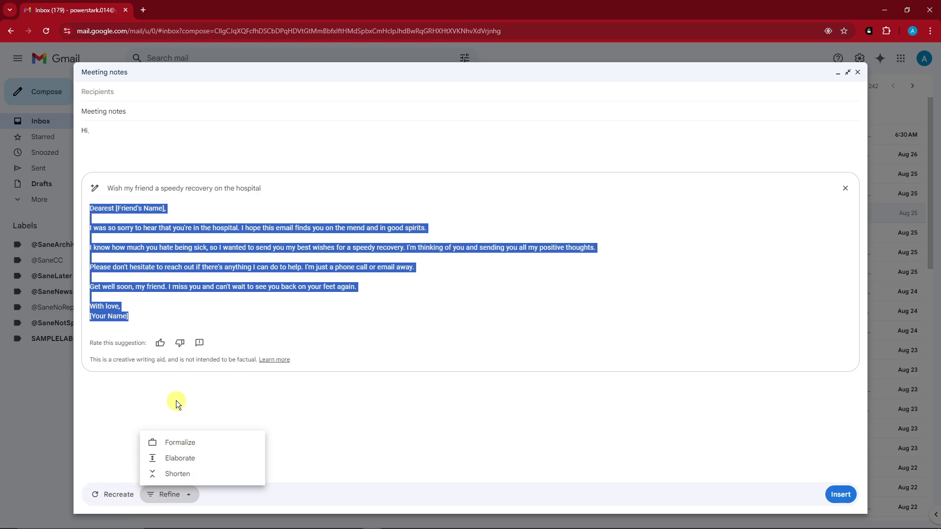
pyautogui.click(849, 495)
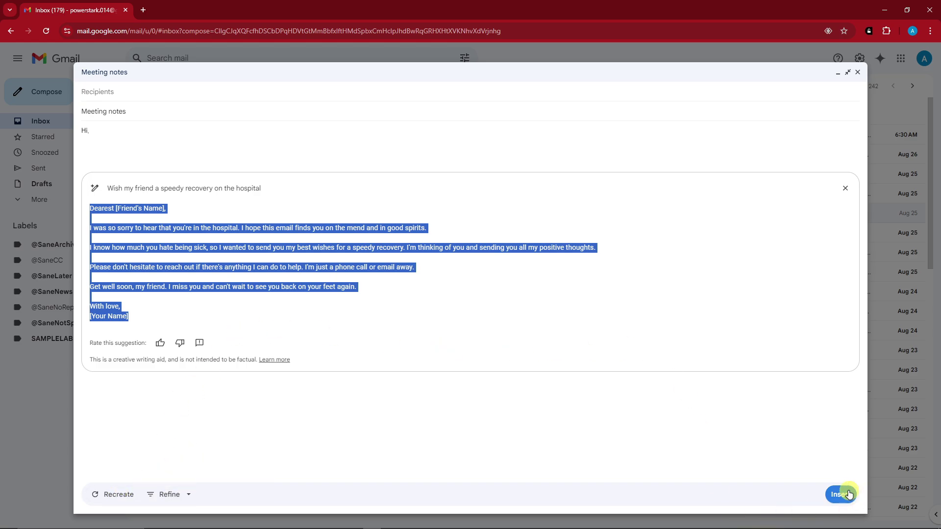
pyautogui.click(842, 495)
pyautogui.click(94, 240)
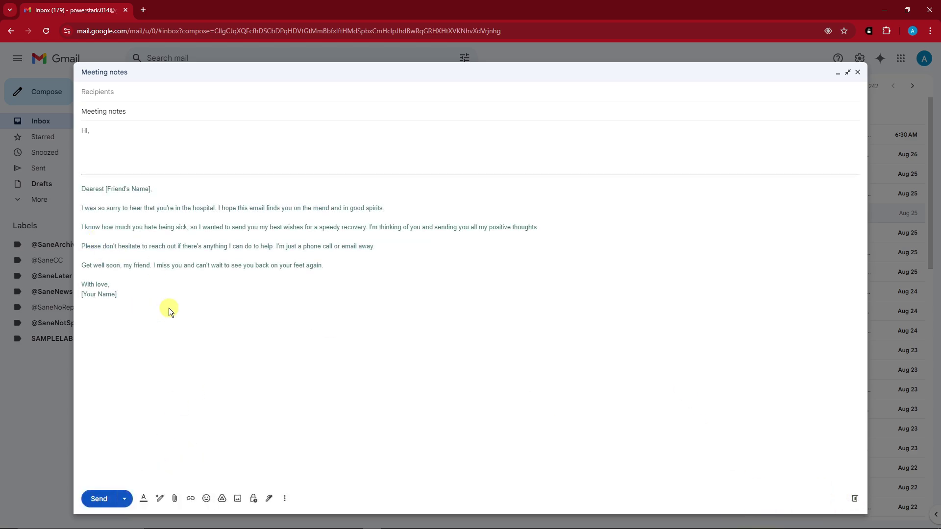
# Step: Select the [Friend's Name] and [Your Name] placeholders in the inserted letter
pyautogui.moveTo(105, 189); pyautogui.dragTo(153, 189)
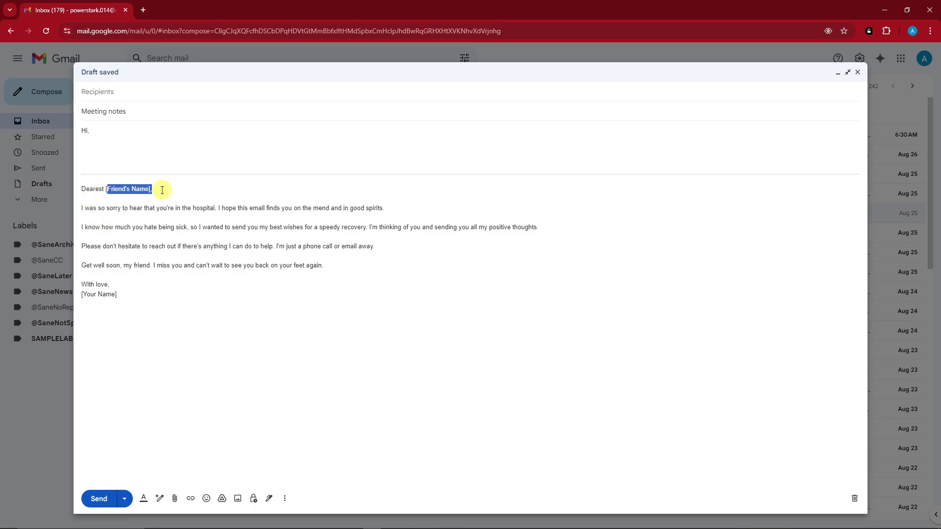
pyautogui.click(116, 296)
pyautogui.tripleClick(116, 296)
pyautogui.click(158, 293)
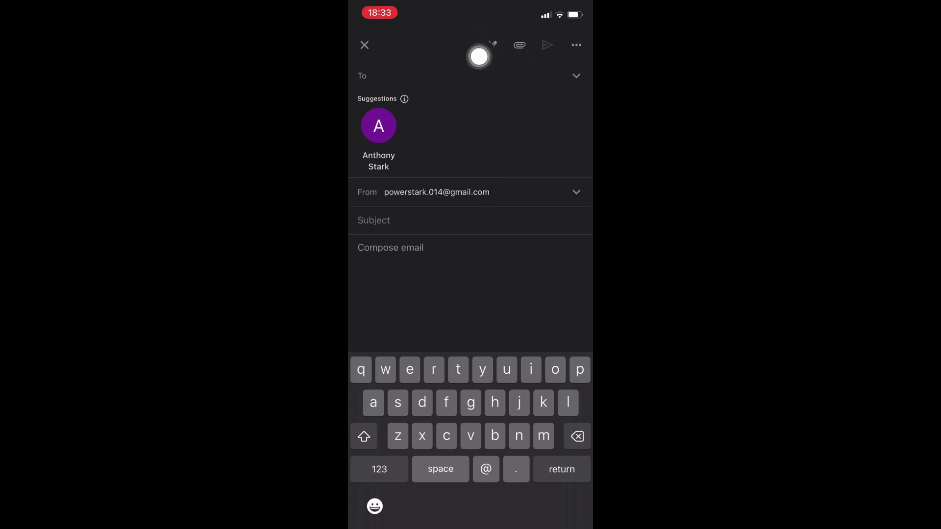
# Step: In a new iOS message, generate an email from 'Wish my friend a speedy recovery'
pyautogui.click(287, 228)
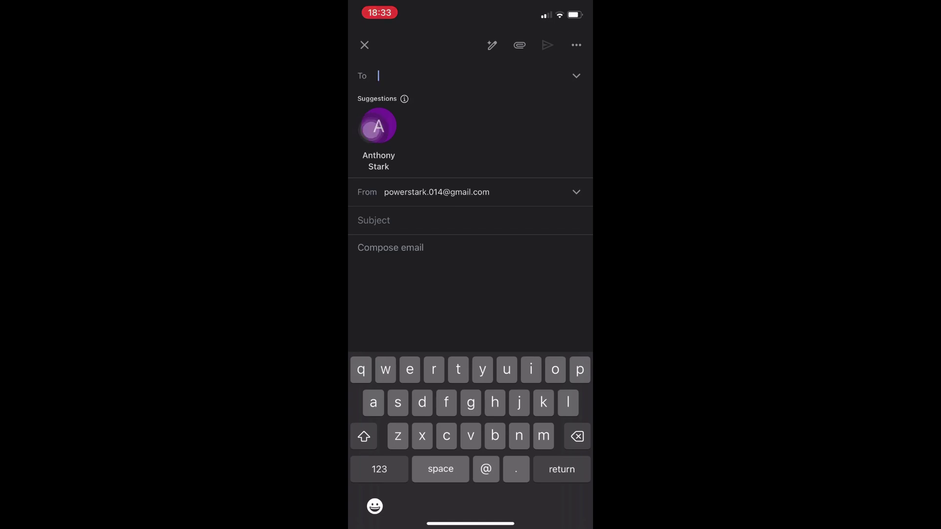
pyautogui.click(371, 131)
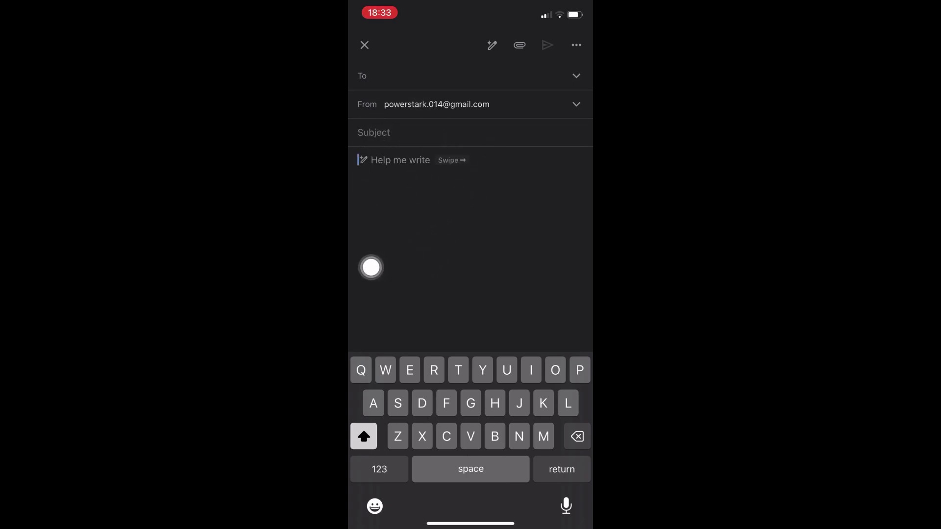
pyautogui.moveTo(371, 267); pyautogui.dragTo(392, 267)
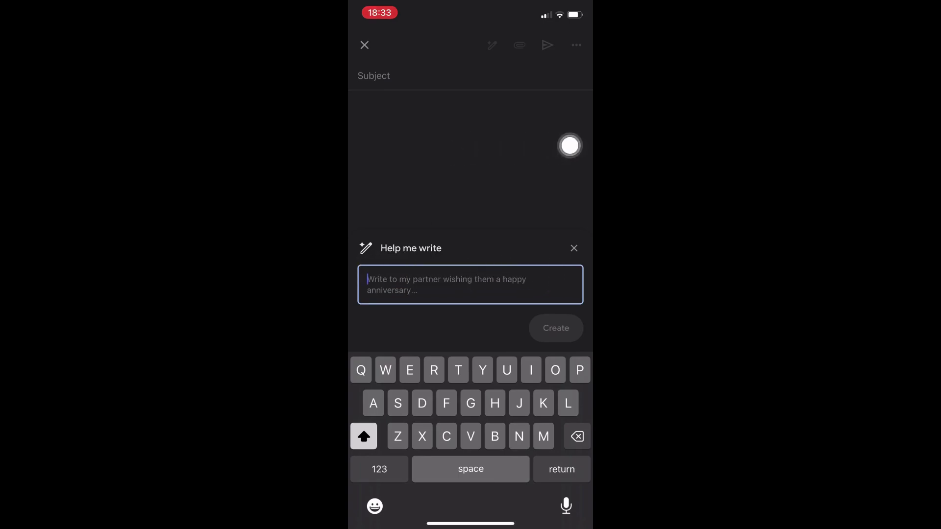
pyautogui.write('Wish my friend')
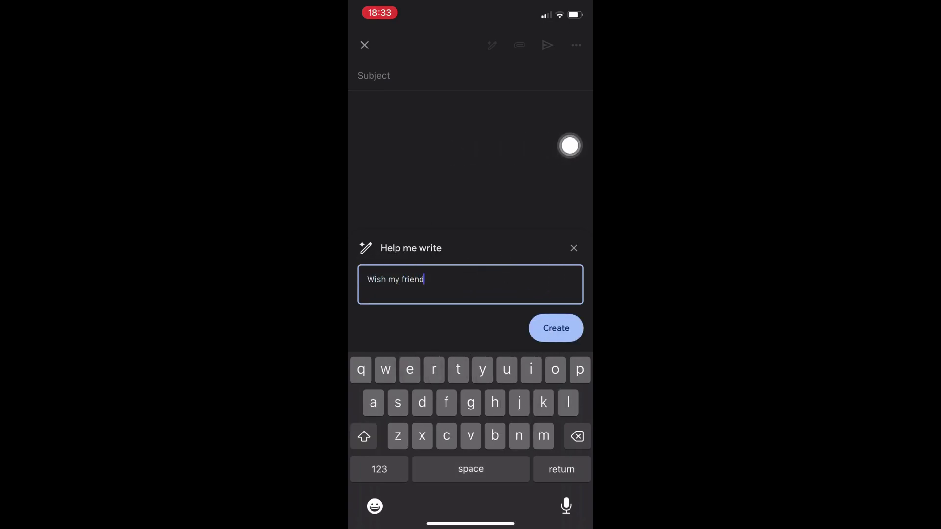
pyautogui.write(' a speedy recover')
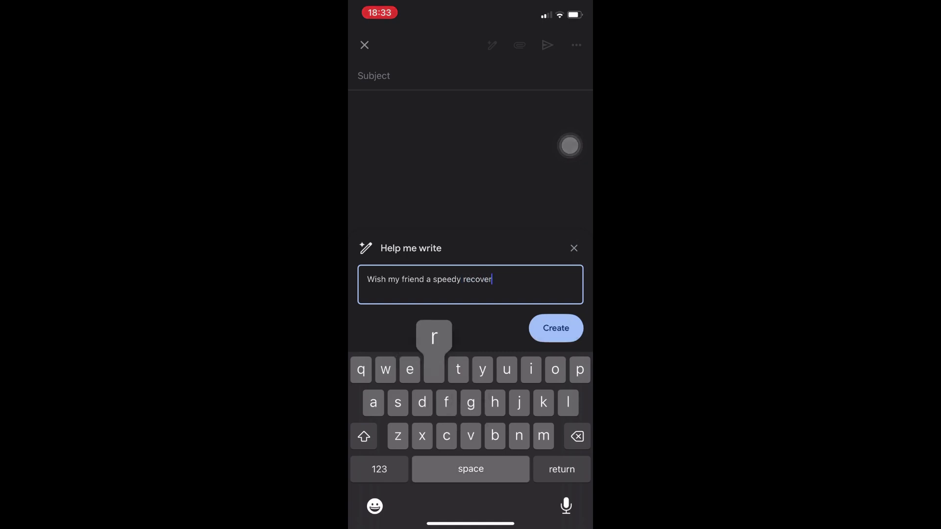
pyautogui.write('y')
pyautogui.click(556, 328)
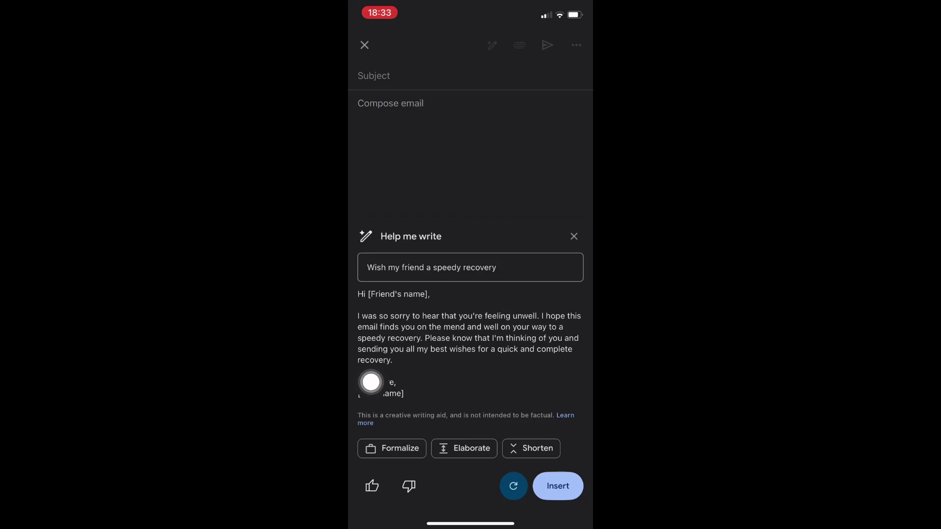
# Step: Insert the get-well email, then replace it with the polished, signed version
pyautogui.click(558, 486)
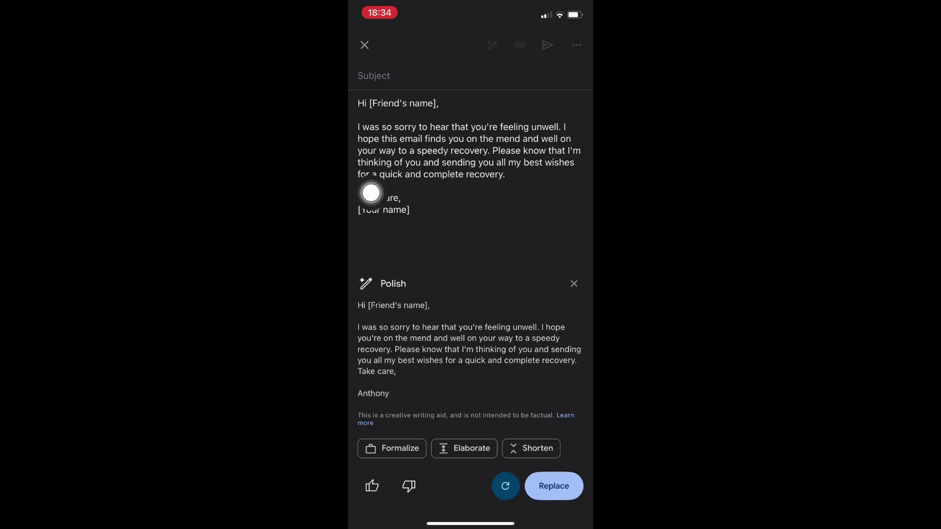
pyautogui.click(554, 486)
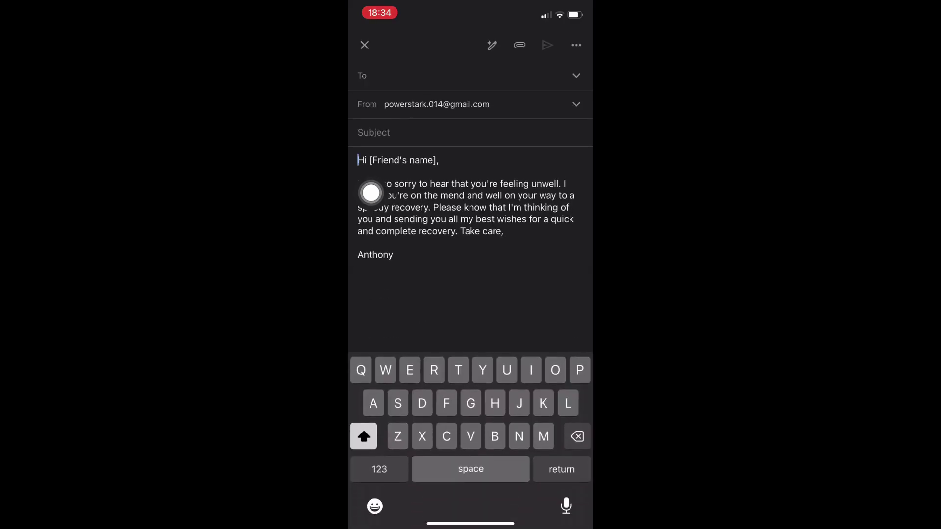
pyautogui.click(371, 193)
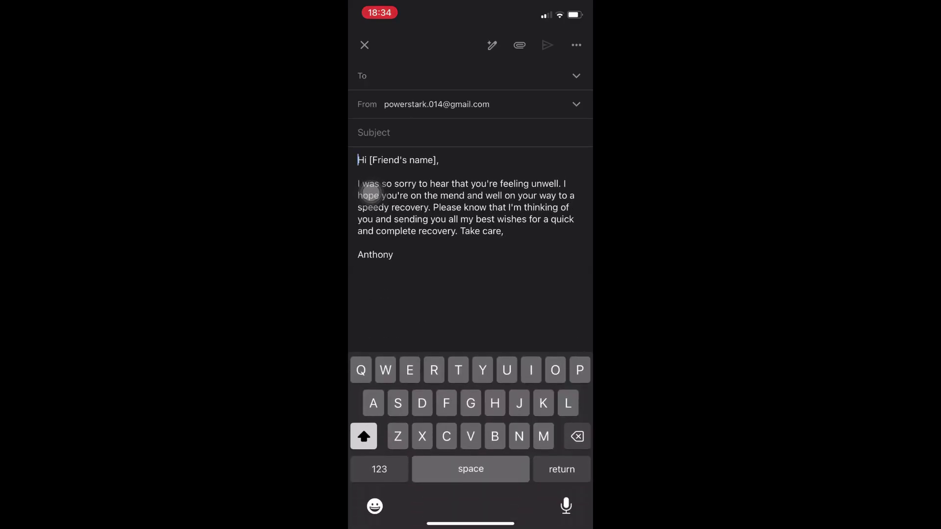